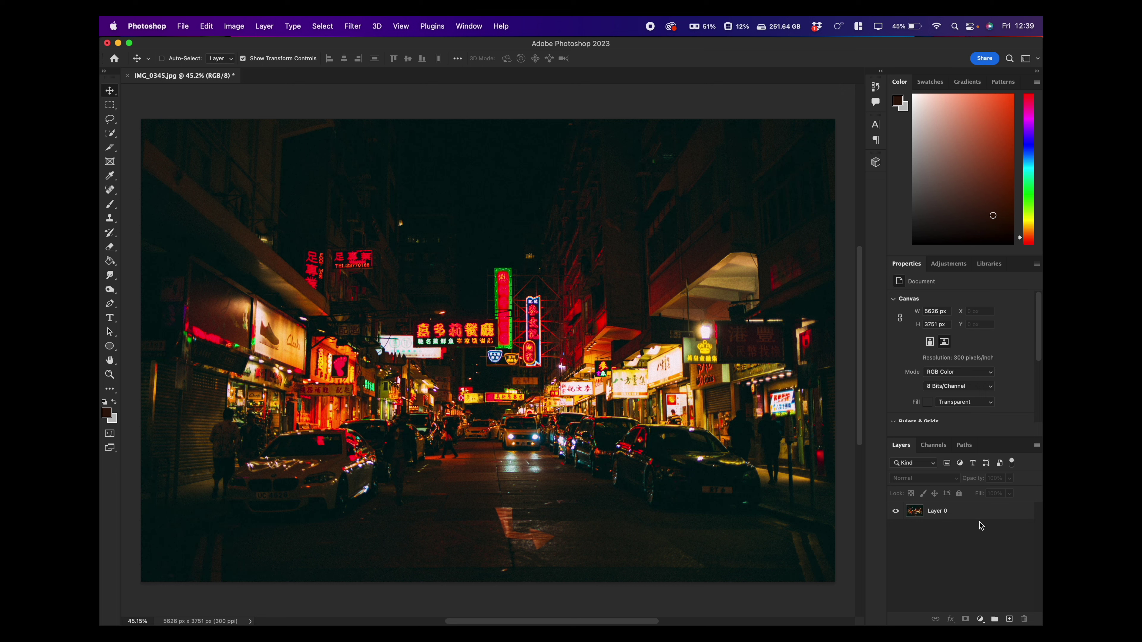
# Step: On Layer 0, open Color Range with Select set to Highlights
pyautogui.click(962, 513)
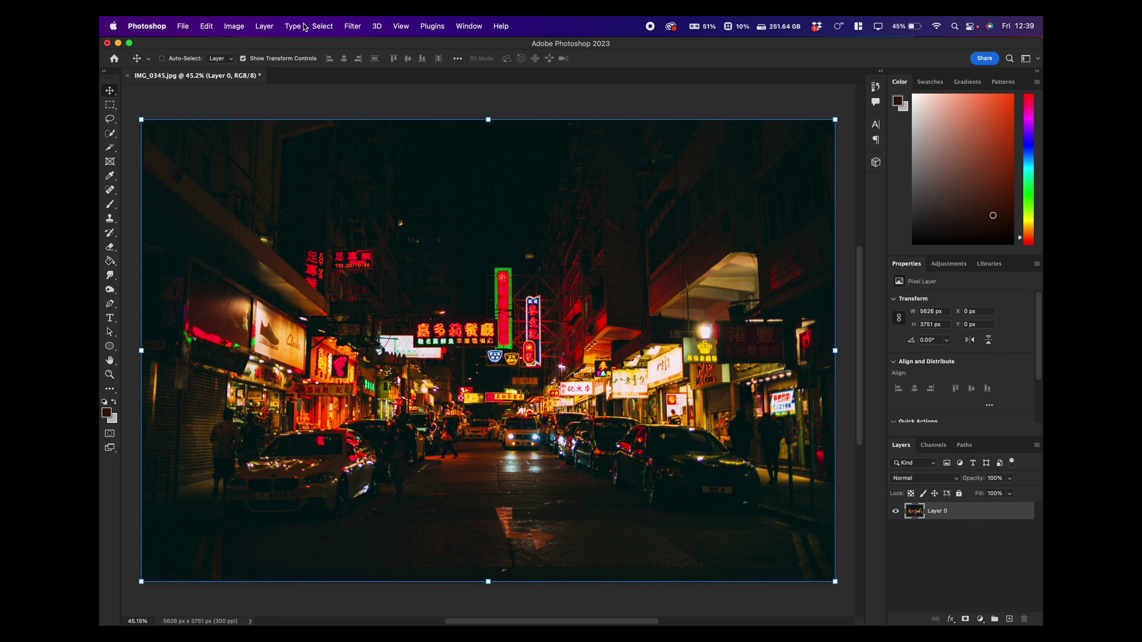
pyautogui.click(323, 27)
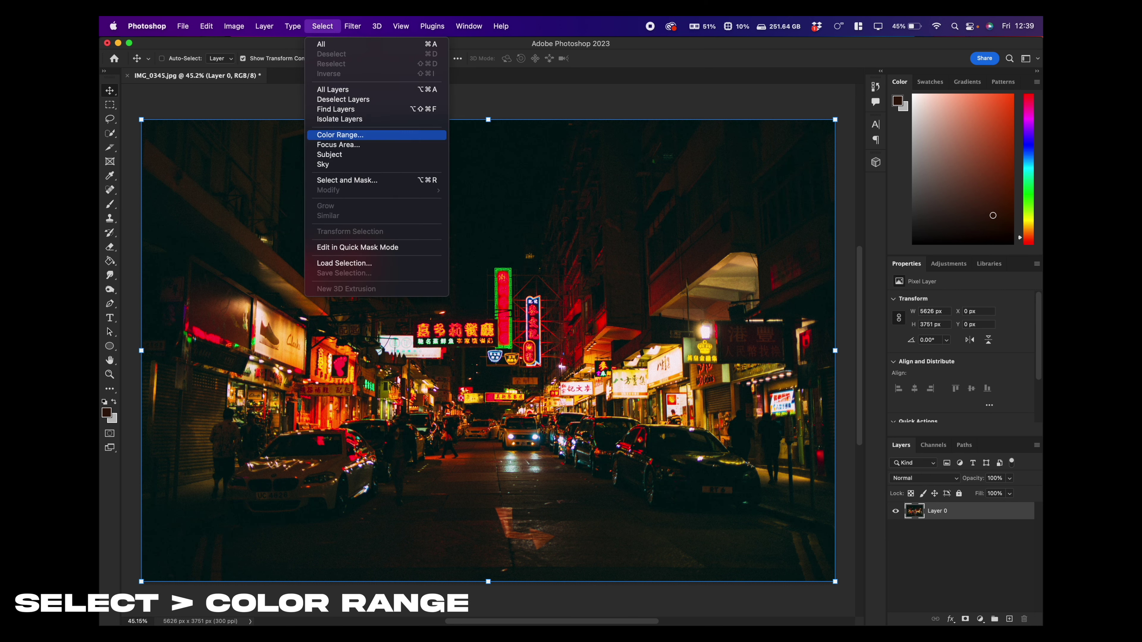
pyautogui.click(393, 135)
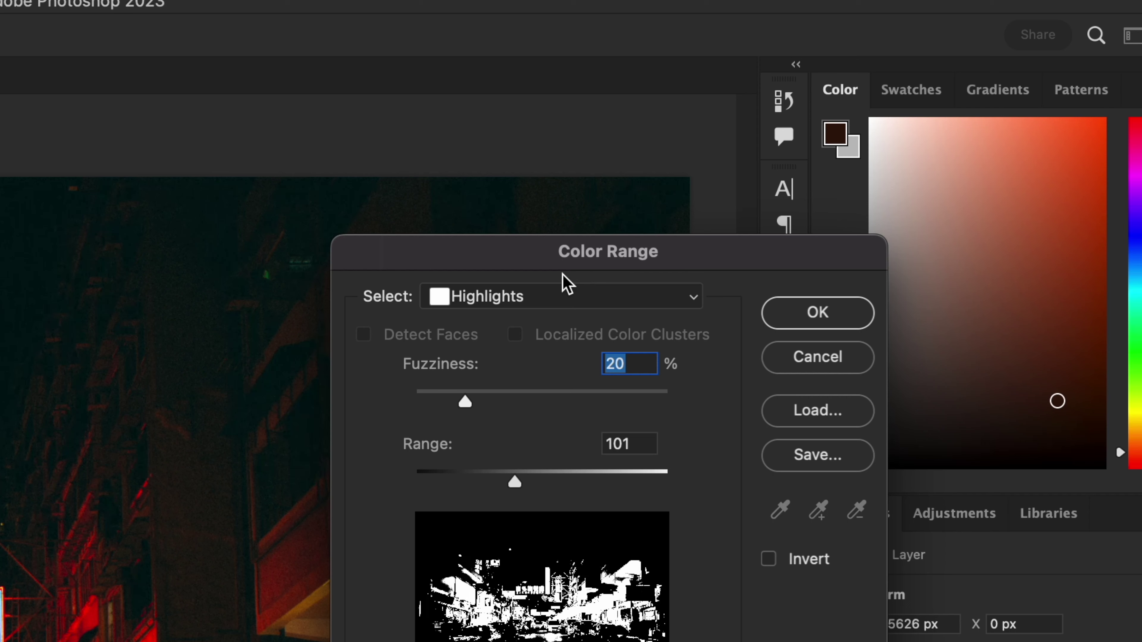
pyautogui.click(785, 171)
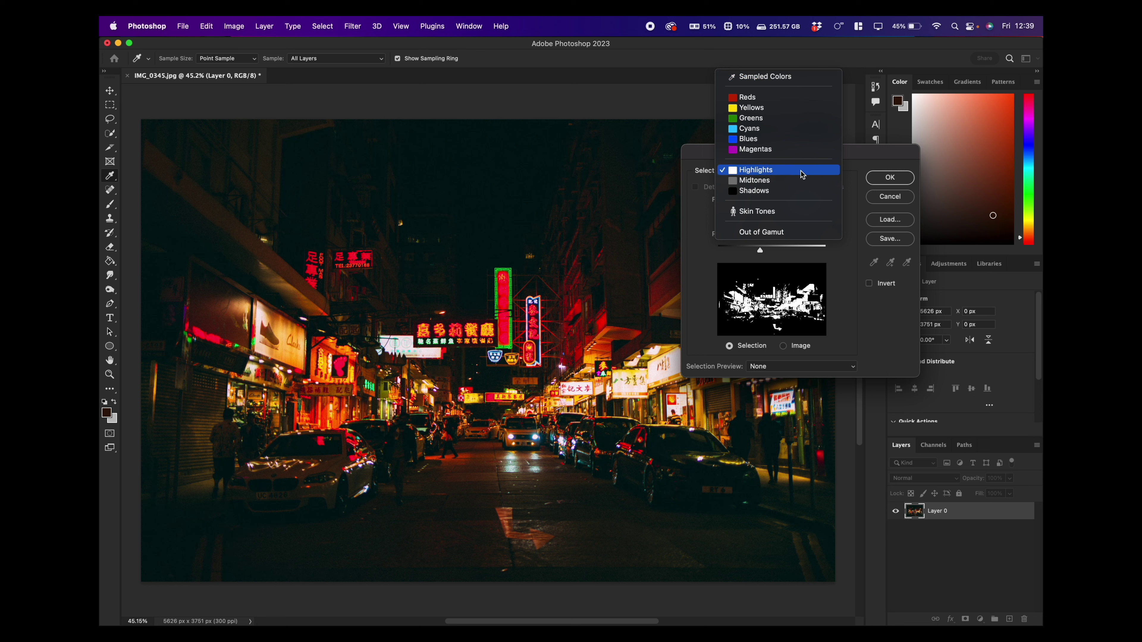
pyautogui.click(792, 172)
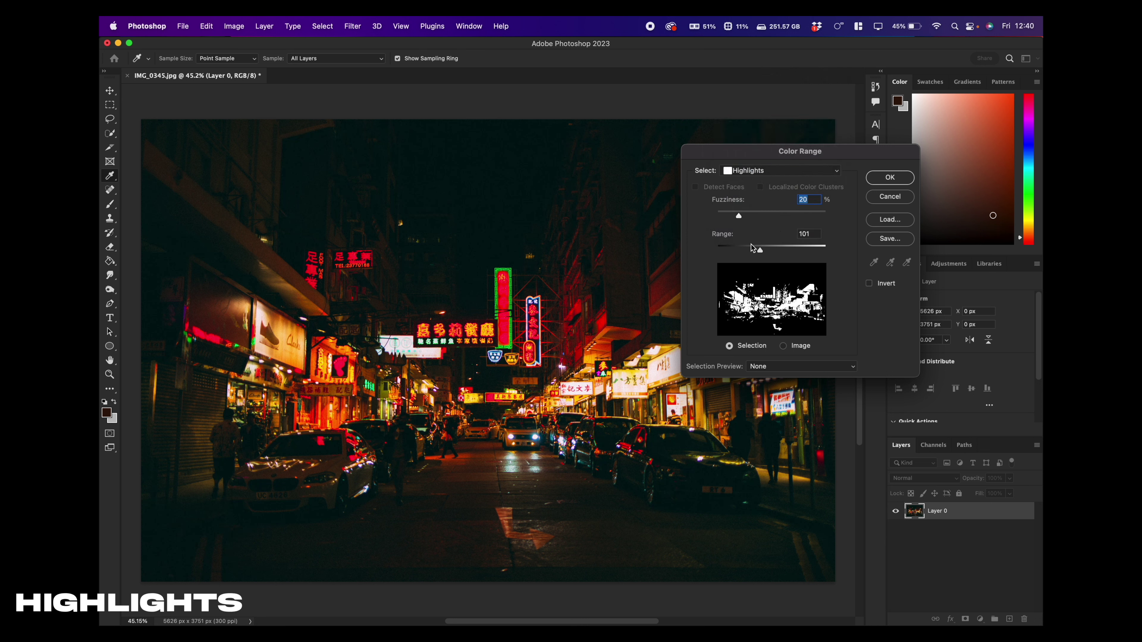
# Step: Try several Range values, settle on Range 101 at Fuzziness 20, and confirm the selection
pyautogui.moveTo(759, 251); pyautogui.dragTo(810, 250)
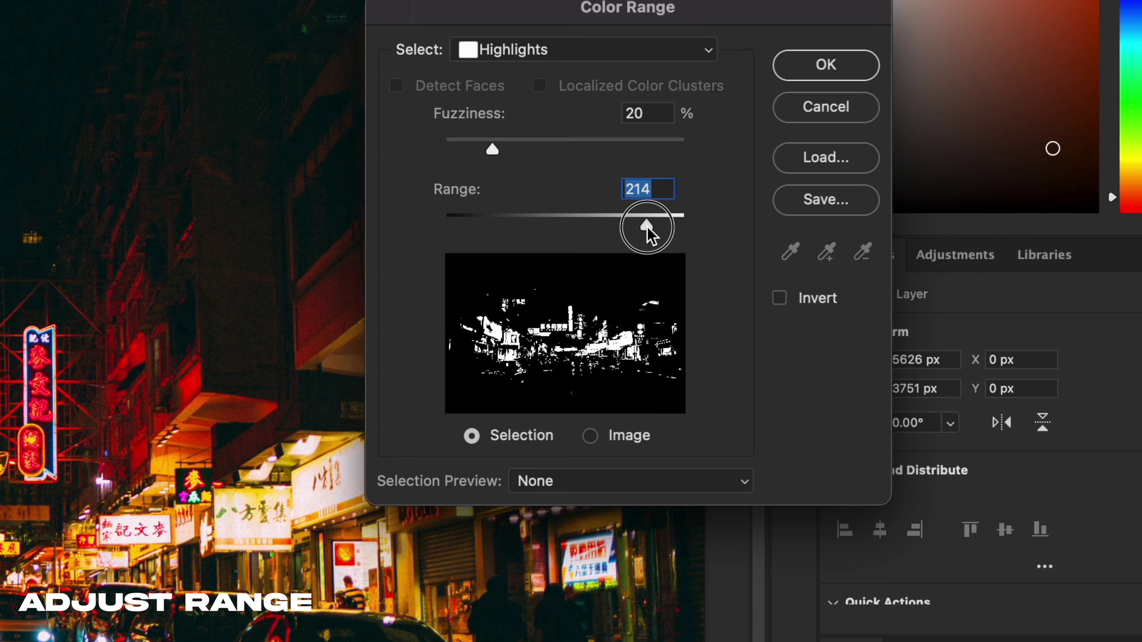
pyautogui.moveTo(647, 228); pyautogui.dragTo(664, 229)
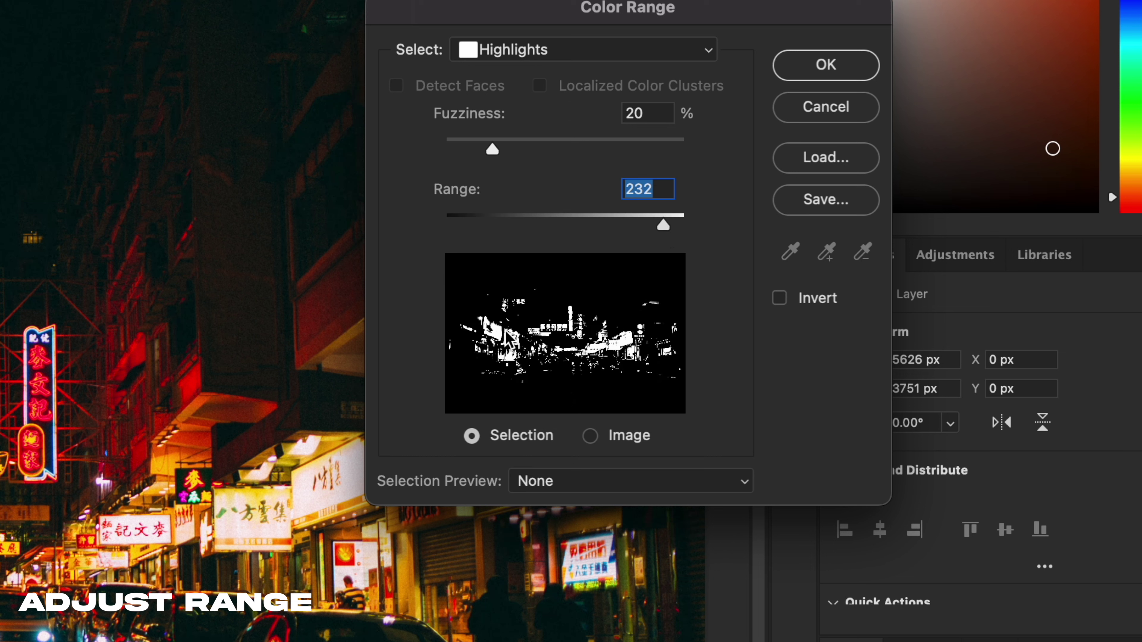
pyautogui.click(663, 225)
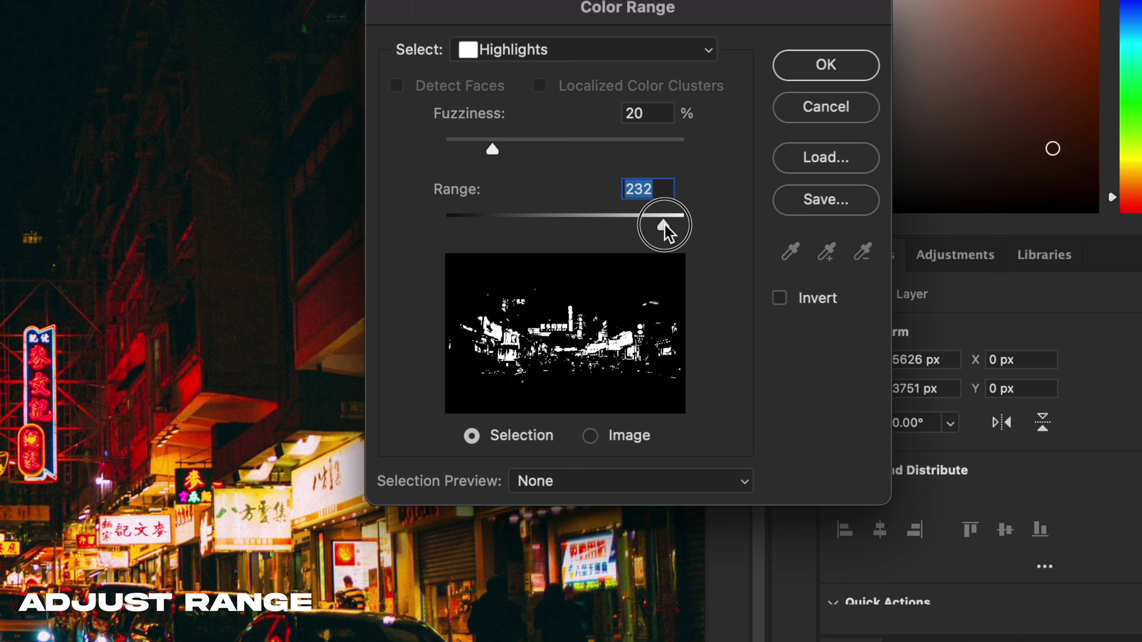
pyautogui.moveTo(664, 227); pyautogui.dragTo(465, 227)
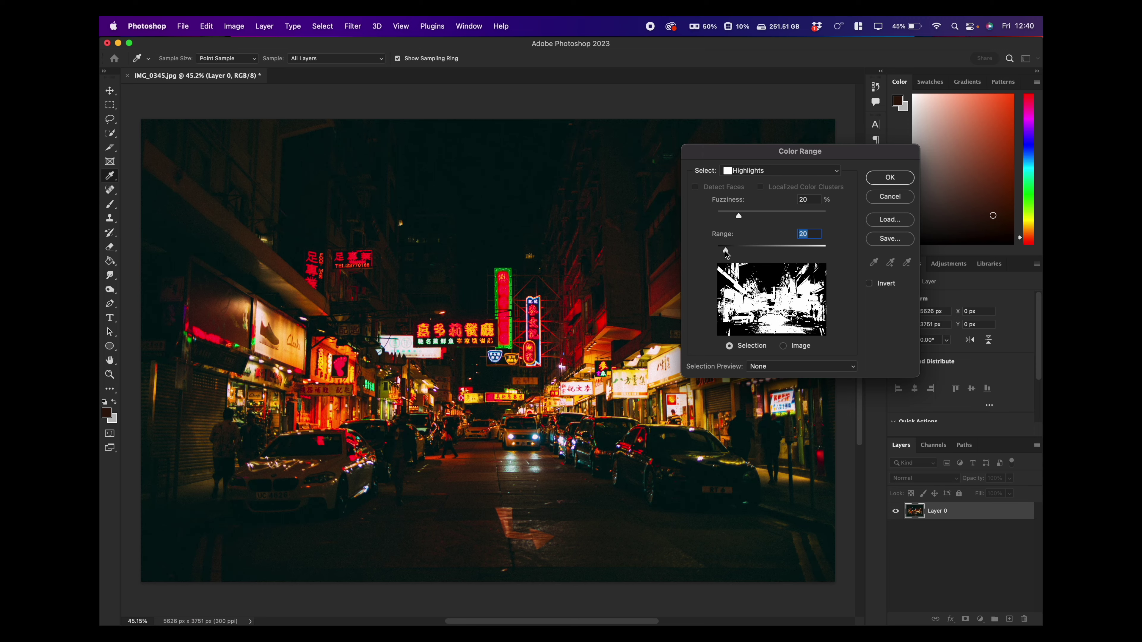
pyautogui.moveTo(458, 227); pyautogui.dragTo(468, 225)
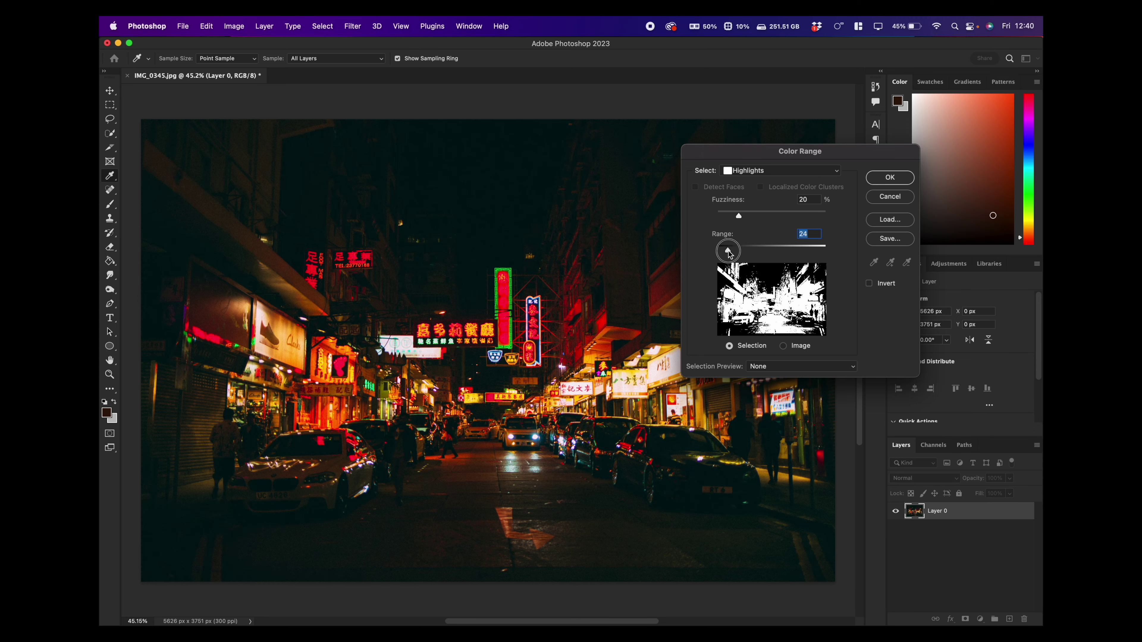
pyautogui.moveTo(729, 252); pyautogui.dragTo(760, 251)
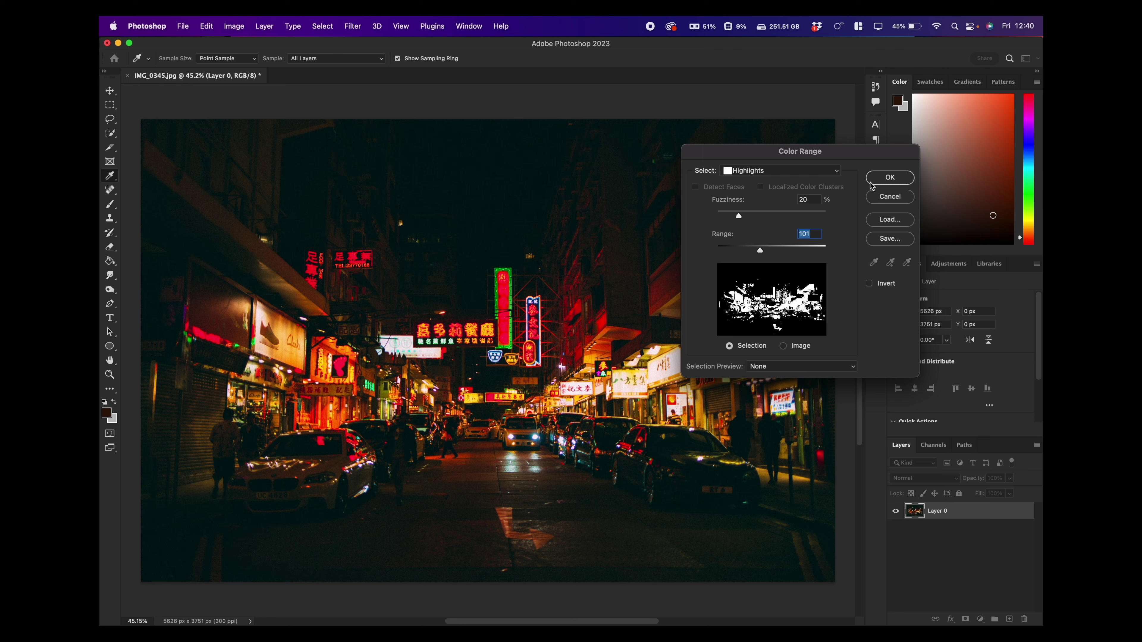
pyautogui.click(880, 181)
# Step: Copy the highlights to a new Layer 1 with Layer Via Copy, checking it by toggling Layer 0
pyautogui.press('v')
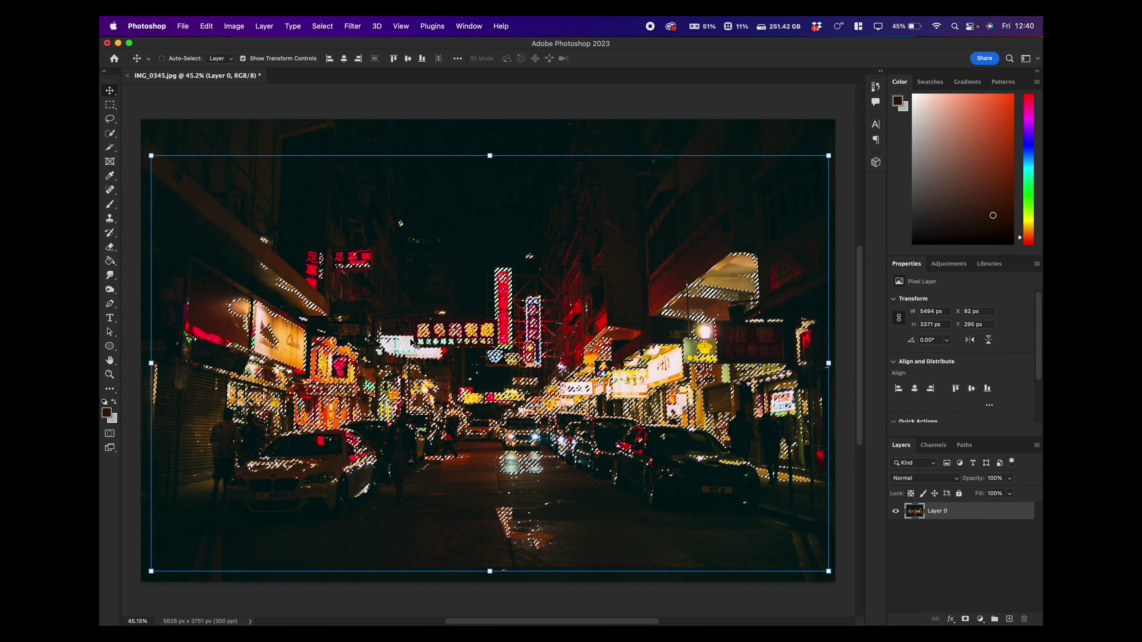
pyautogui.click(265, 26)
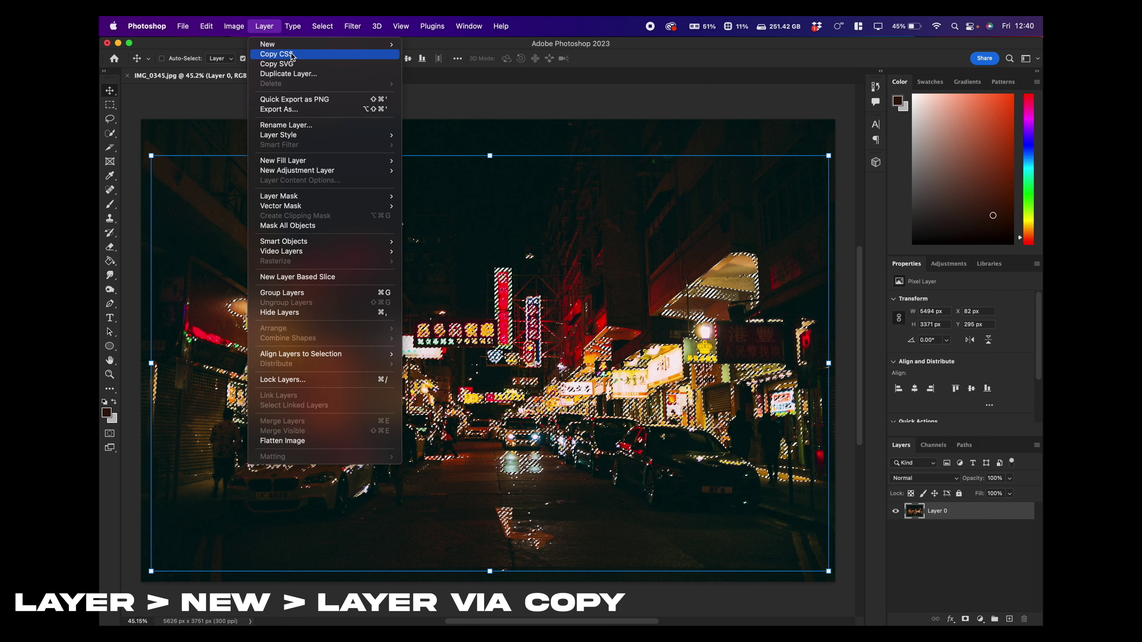
pyautogui.moveTo(293, 44)
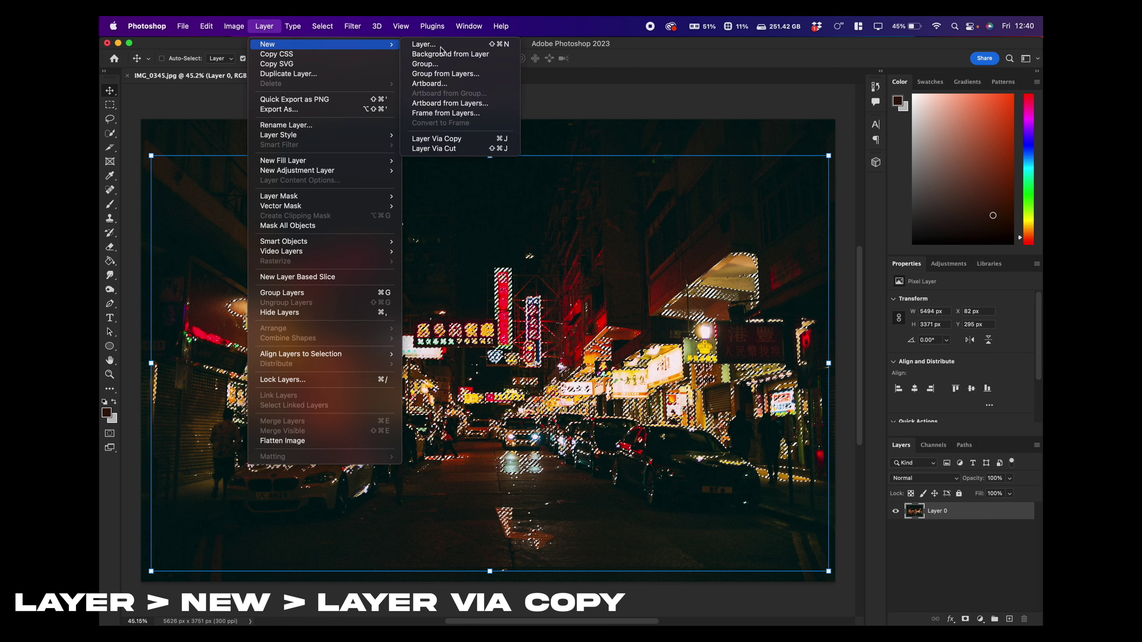
pyautogui.click(483, 143)
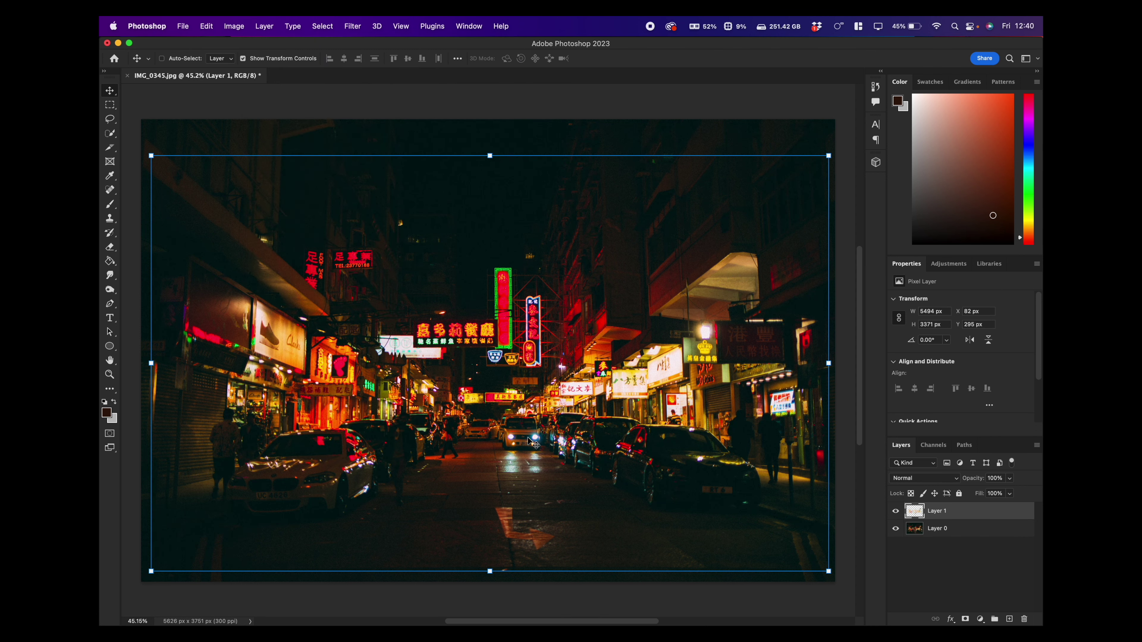
pyautogui.click(897, 530)
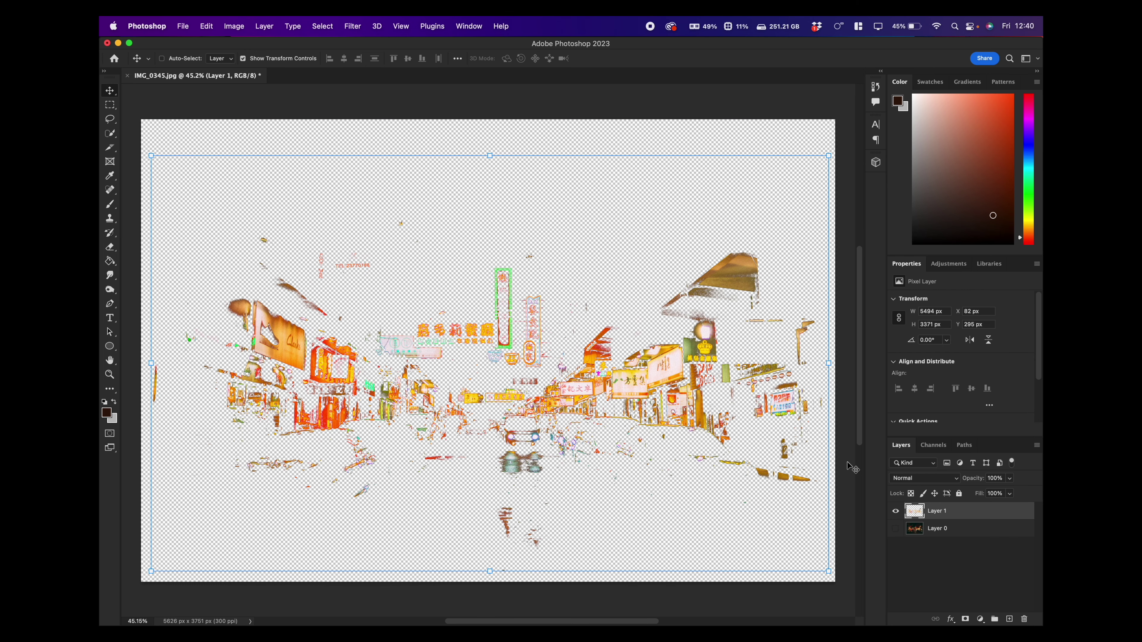
pyautogui.click(895, 530)
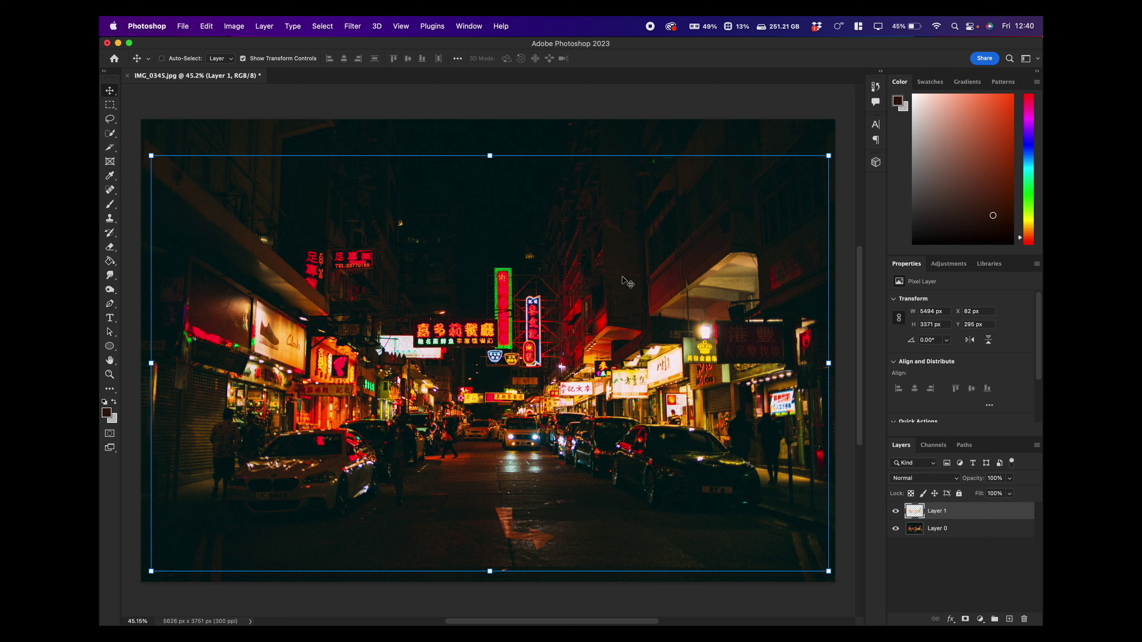
# Step: Give Layer 1 a Gaussian Blur of about 40.2 px radius after testing larger and smaller radii
pyautogui.click(352, 28)
pyautogui.moveTo(401, 172)
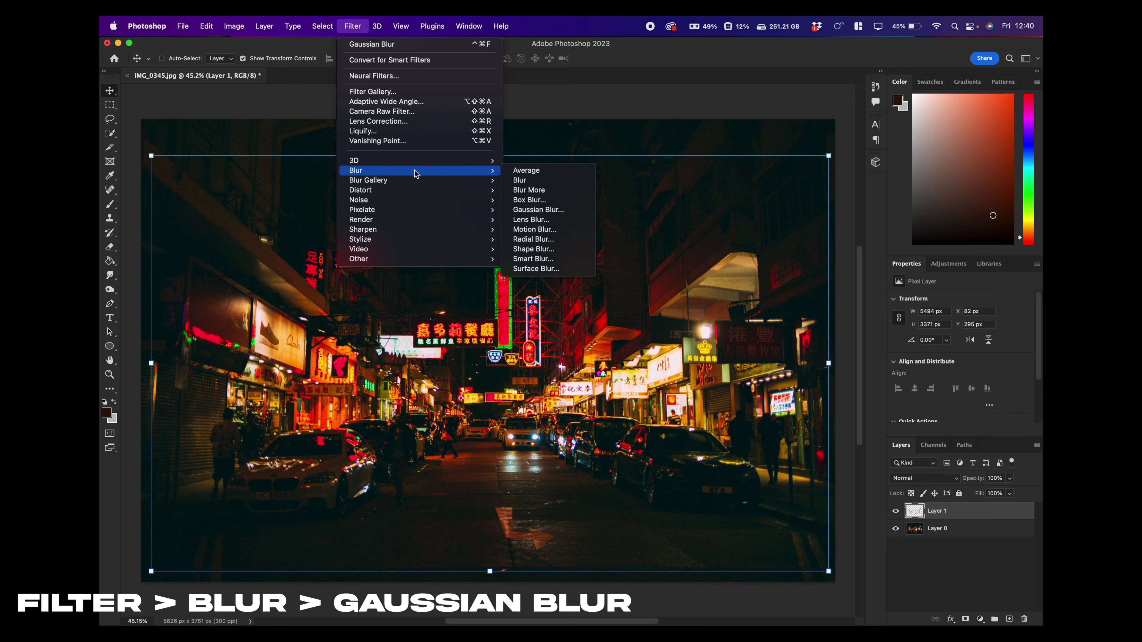
pyautogui.click(557, 212)
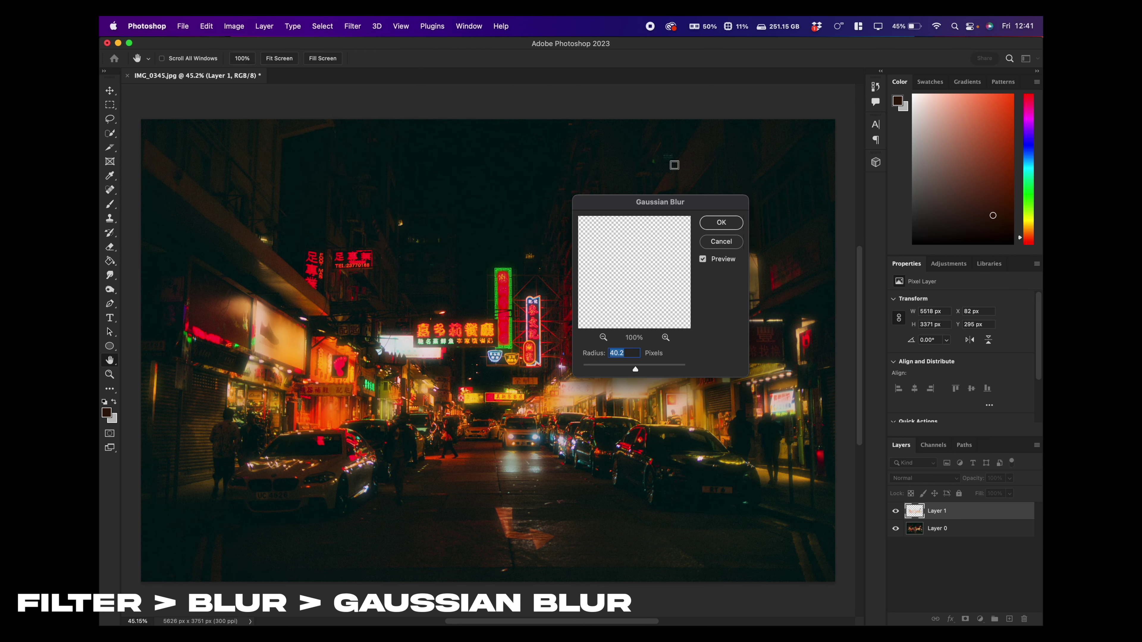
pyautogui.moveTo(687, 202); pyautogui.dragTo(690, 122)
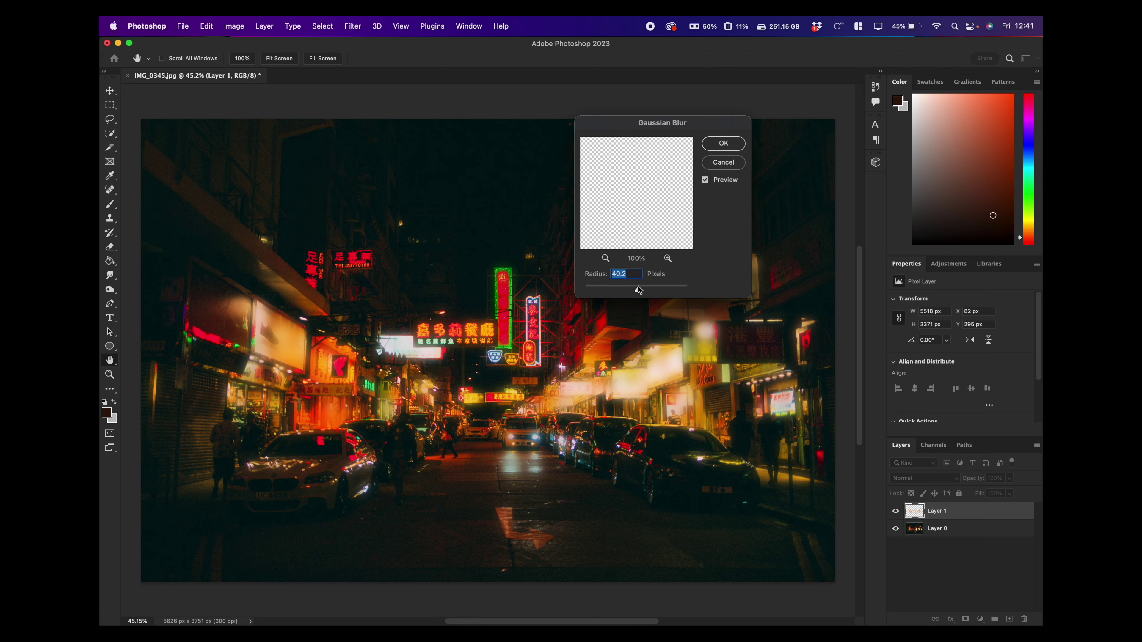
pyautogui.moveTo(633, 292)
pyautogui.mouseDown()
pyautogui.moveTo(619, 293)
pyautogui.moveTo(644, 292)
pyautogui.mouseUp()
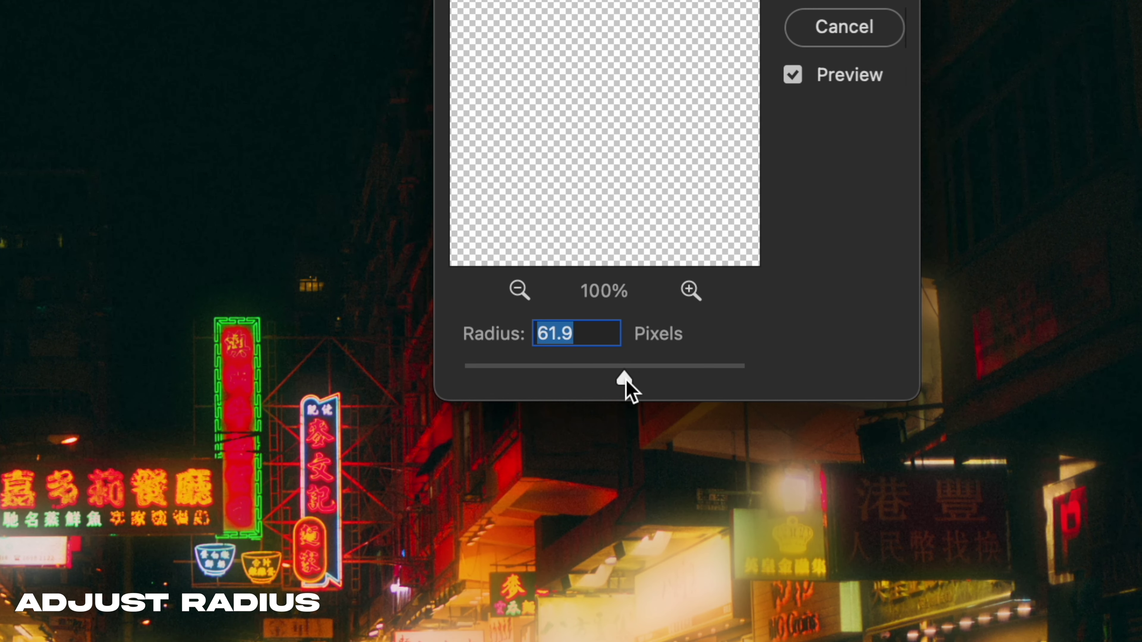
pyautogui.moveTo(626, 381); pyautogui.dragTo(656, 380)
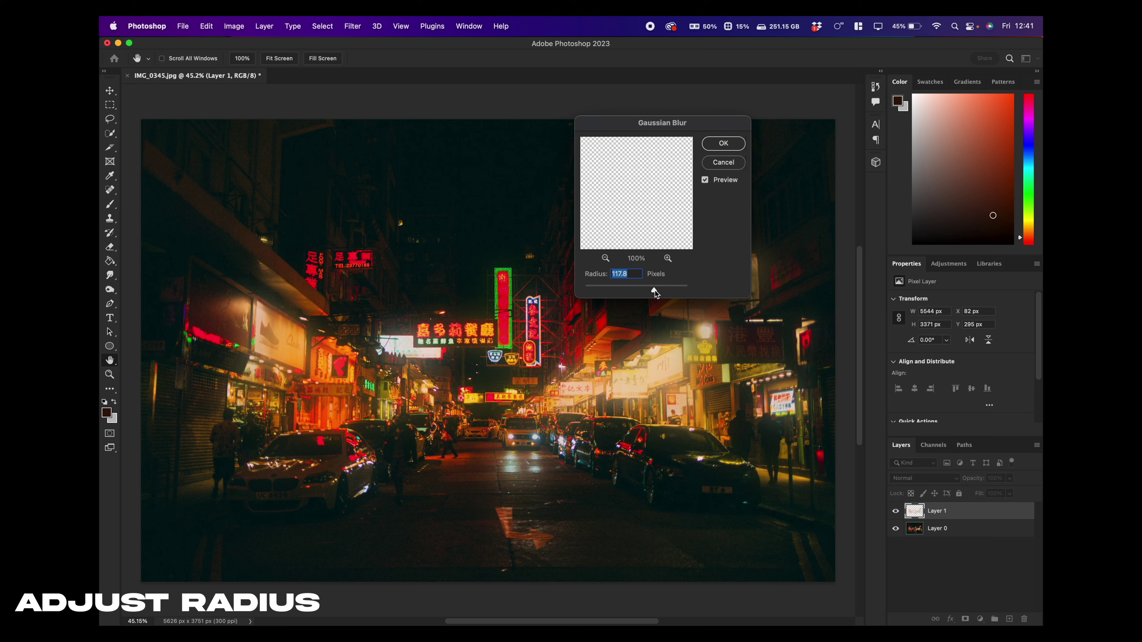
pyautogui.moveTo(655, 290); pyautogui.dragTo(621, 291)
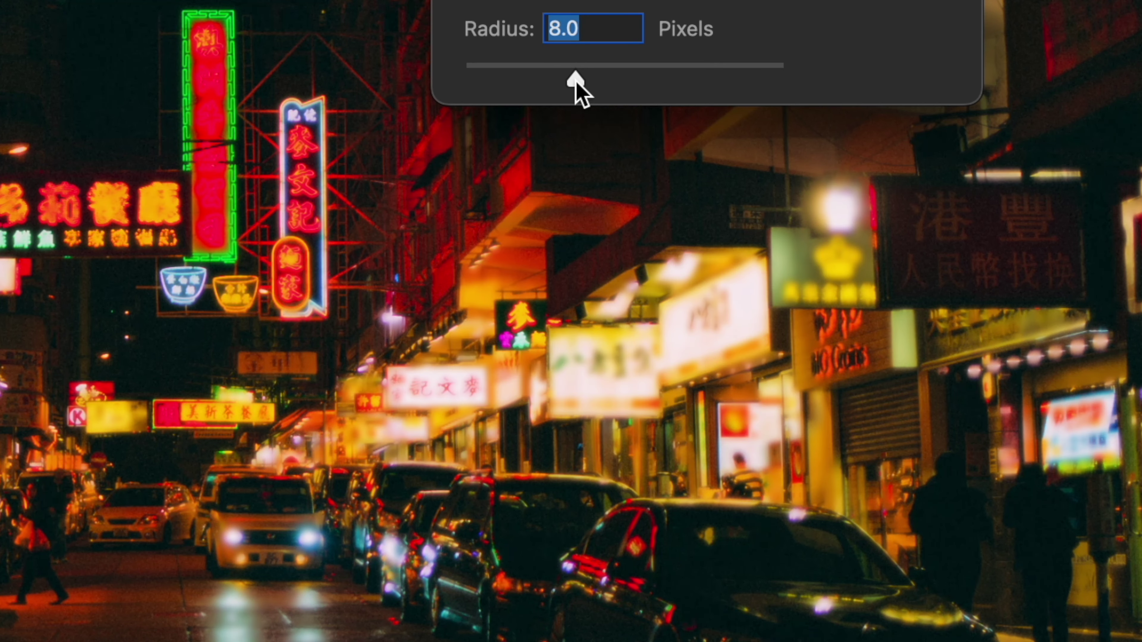
pyautogui.moveTo(576, 82); pyautogui.dragTo(632, 82)
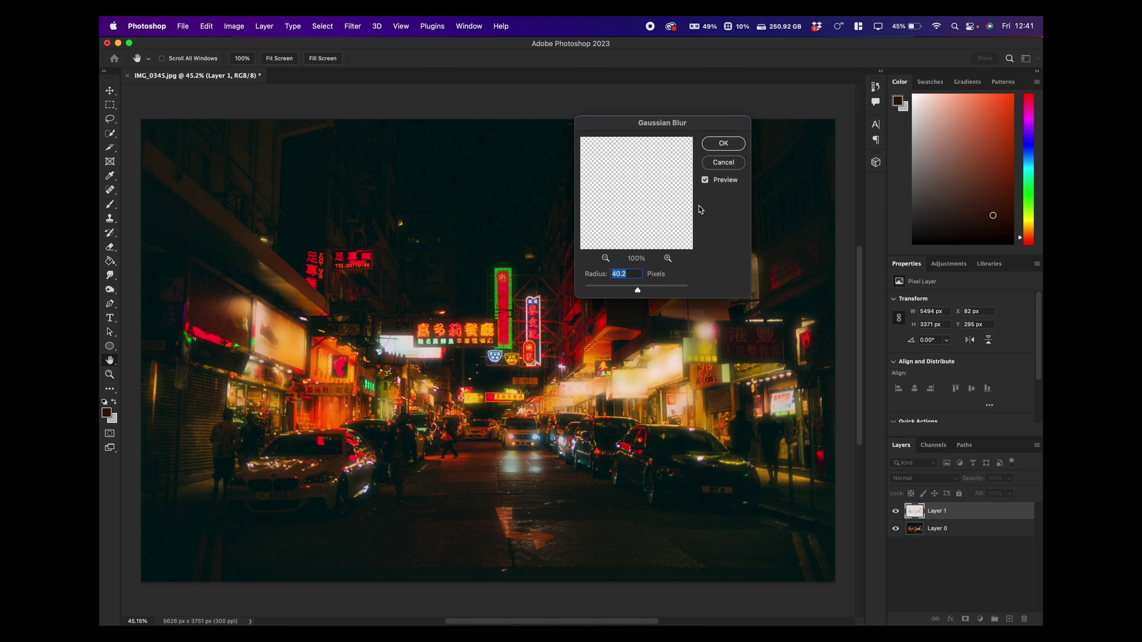
pyautogui.click(739, 147)
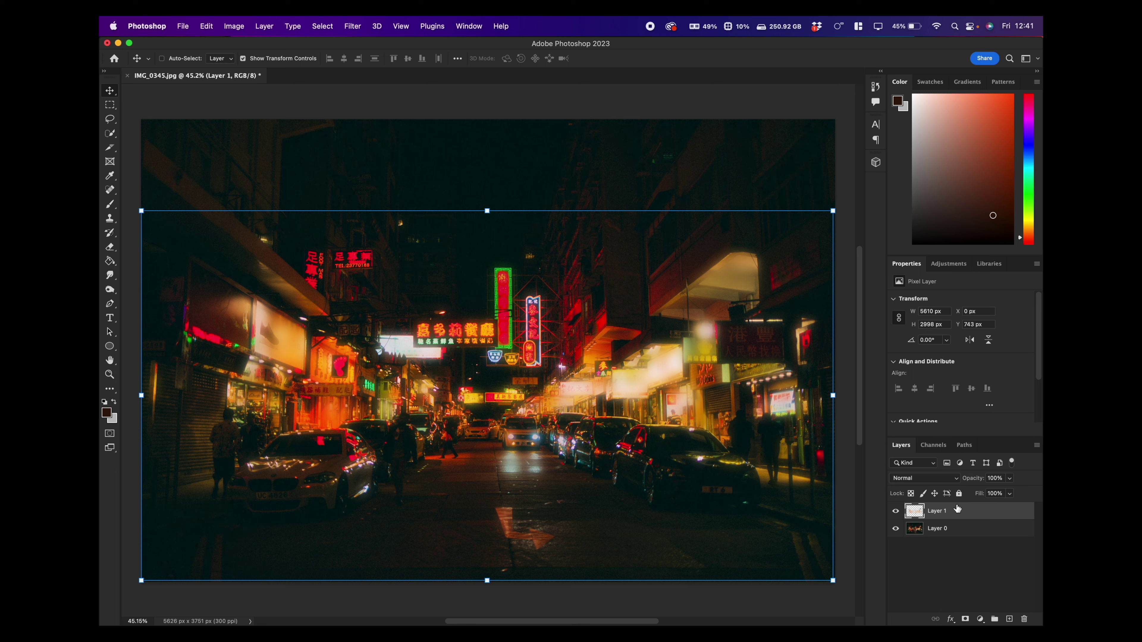
# Step: Switch Layer 1's blend mode from Normal to Lighten and test its Opacity slider
pyautogui.click(930, 478)
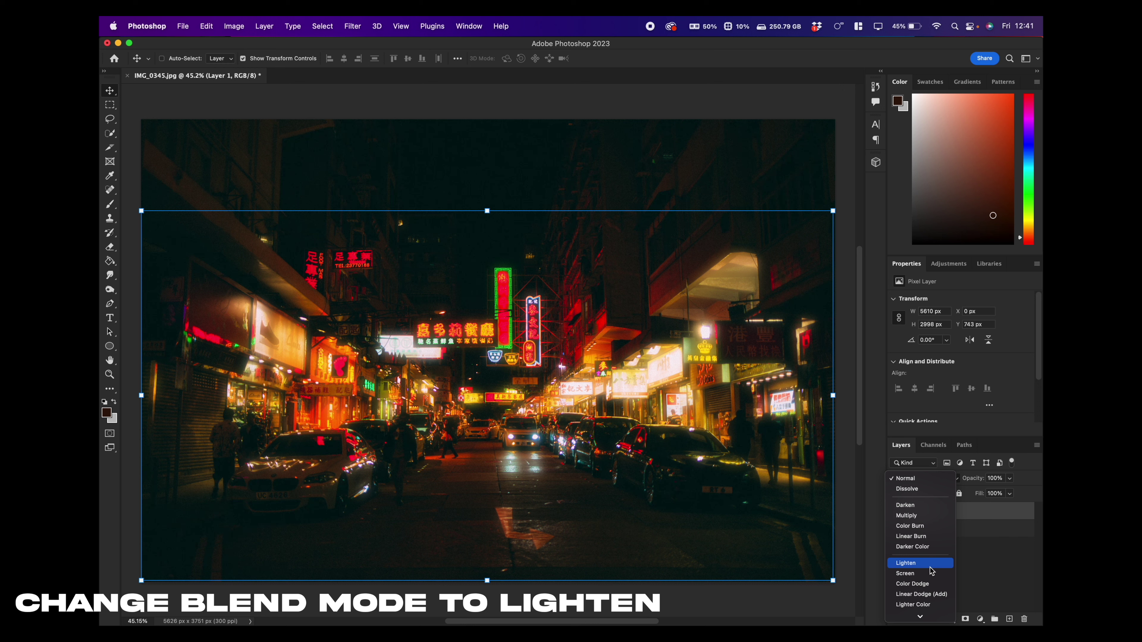
pyautogui.click(765, 488)
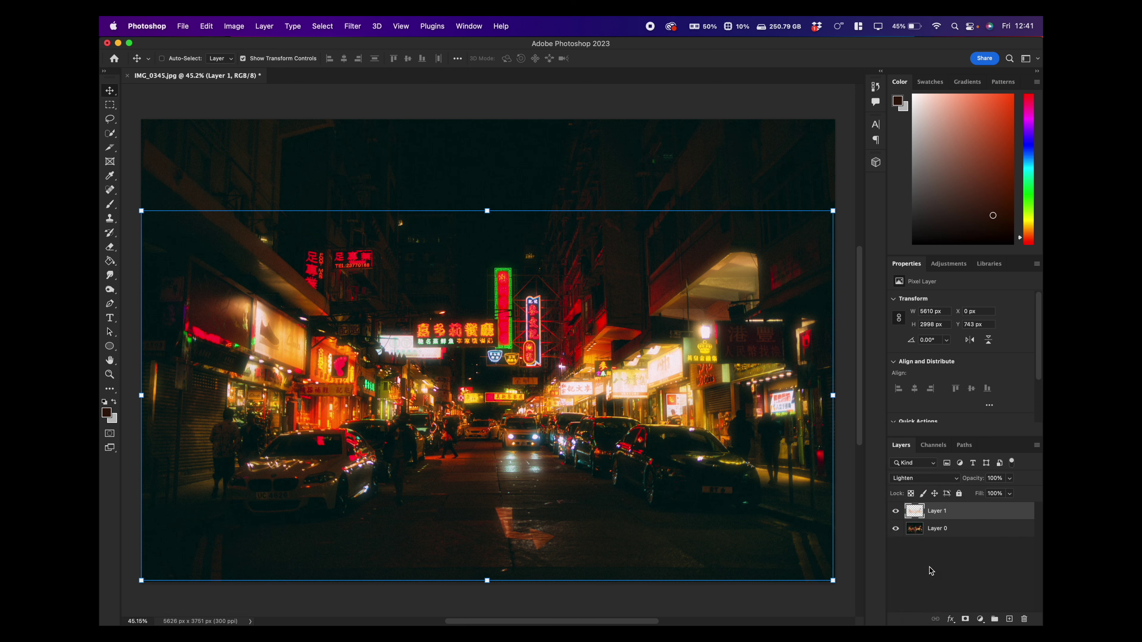
pyautogui.click(954, 554)
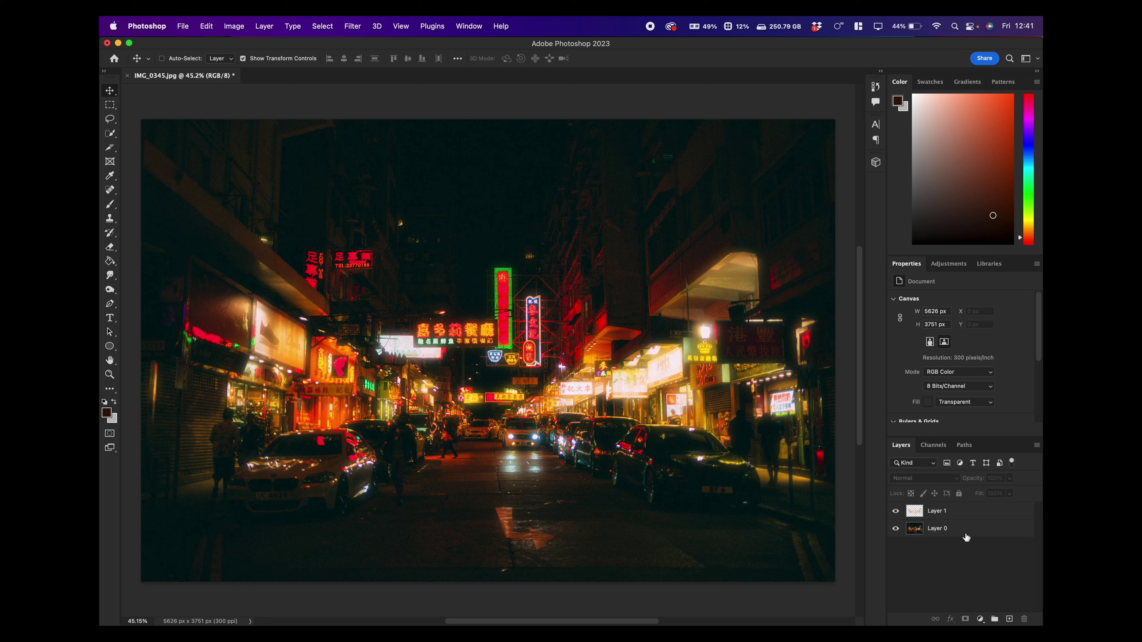
pyautogui.click(973, 512)
pyautogui.click(1010, 479)
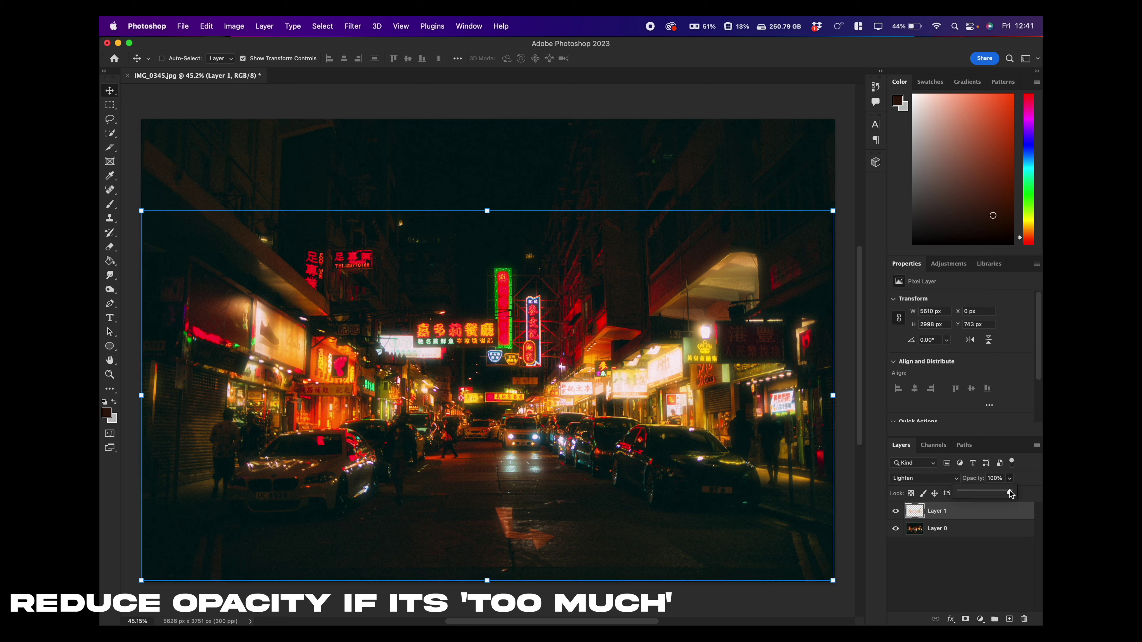
pyautogui.moveTo(1012, 491)
pyautogui.mouseDown()
pyautogui.moveTo(984, 494)
pyautogui.moveTo(999, 496)
pyautogui.mouseUp()
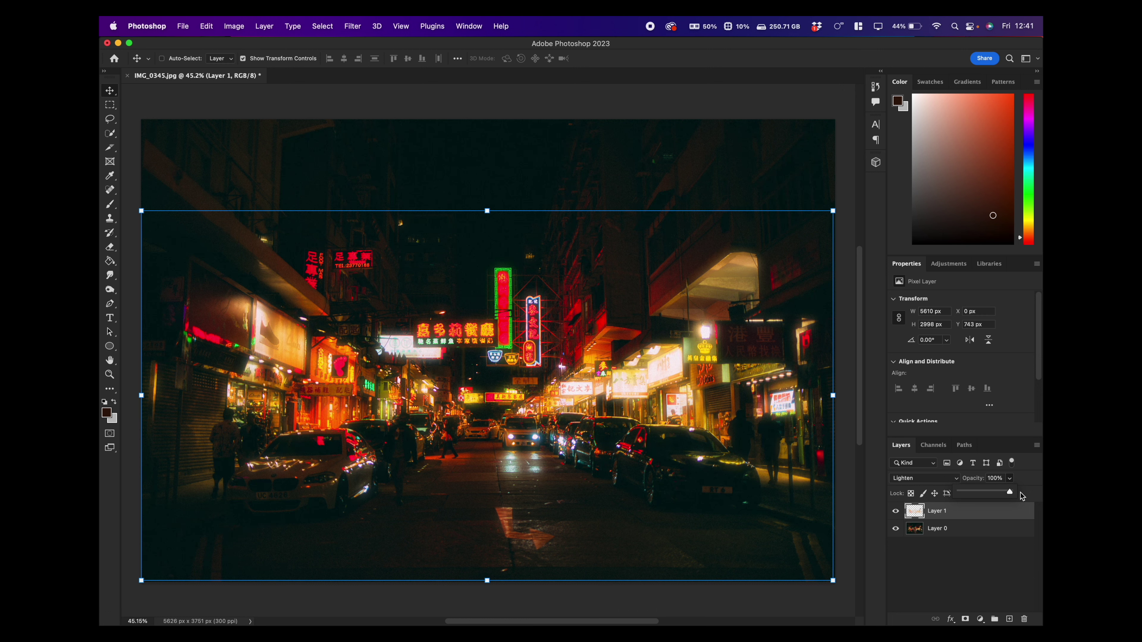
pyautogui.click(980, 553)
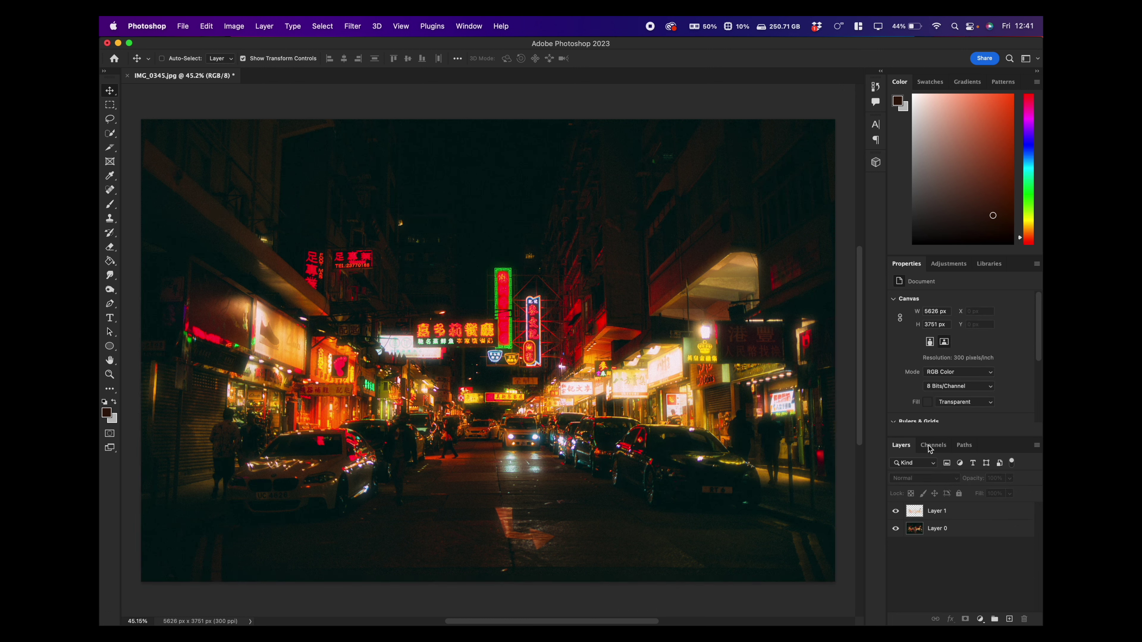
pyautogui.rightClick(960, 512)
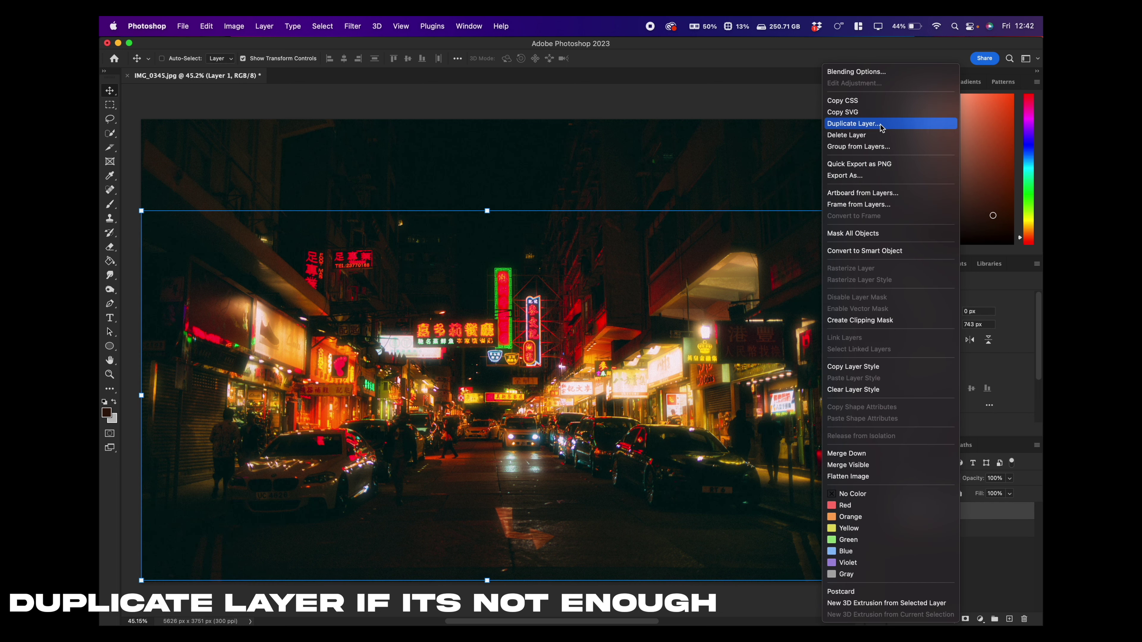
pyautogui.click(854, 123)
pyautogui.click(758, 341)
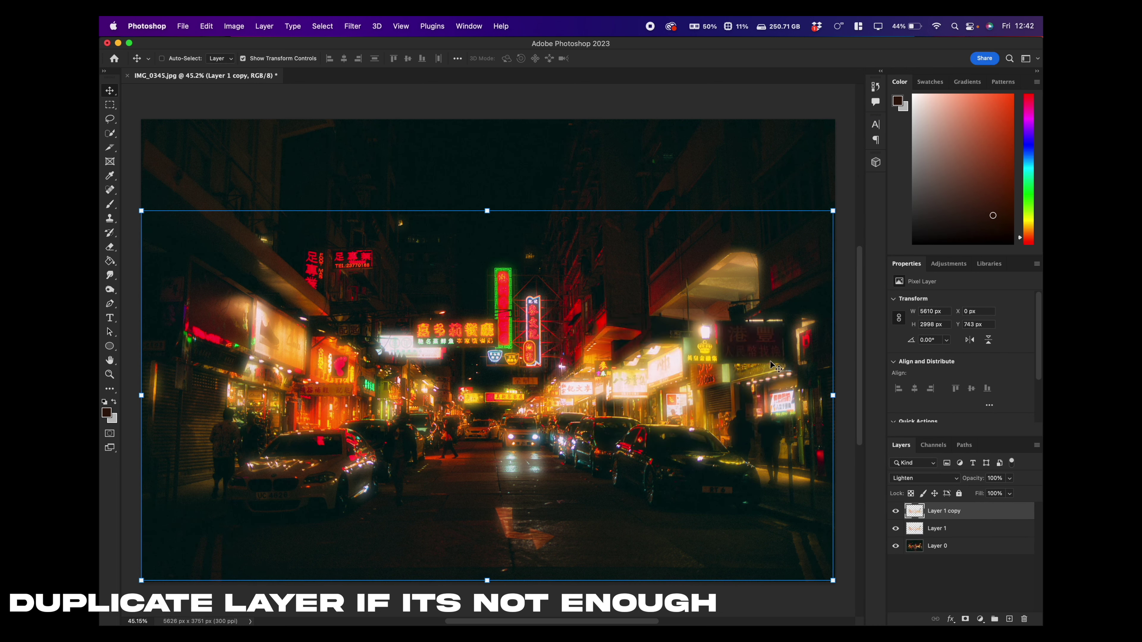
pyautogui.click(1010, 478)
pyautogui.moveTo(1012, 491); pyautogui.dragTo(979, 490)
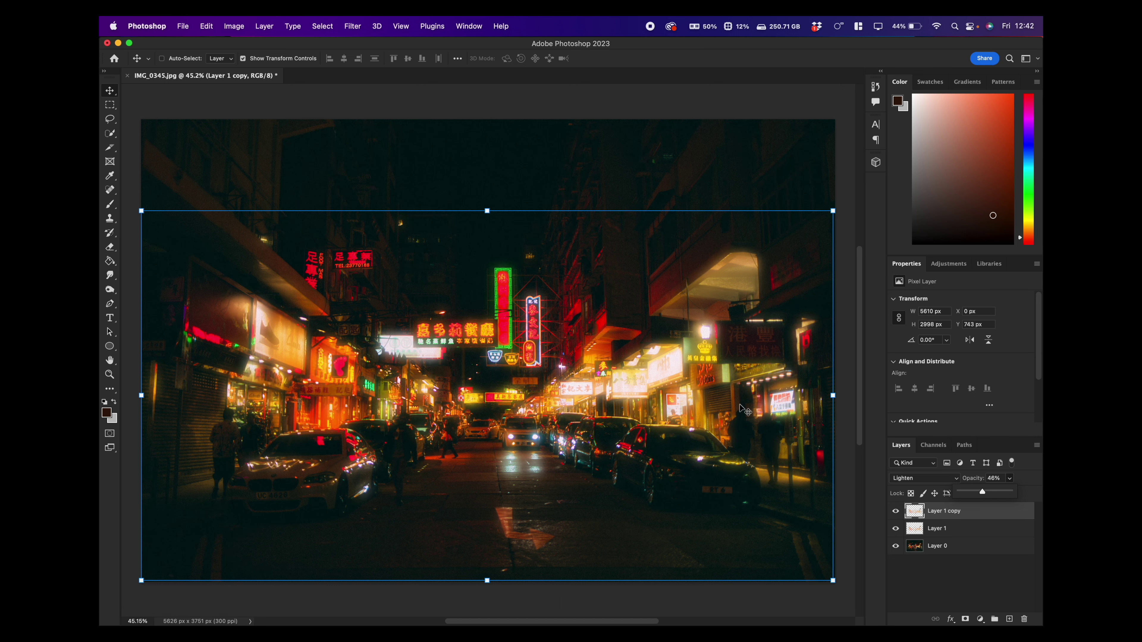
pyautogui.click(973, 515)
pyautogui.press('Delete')
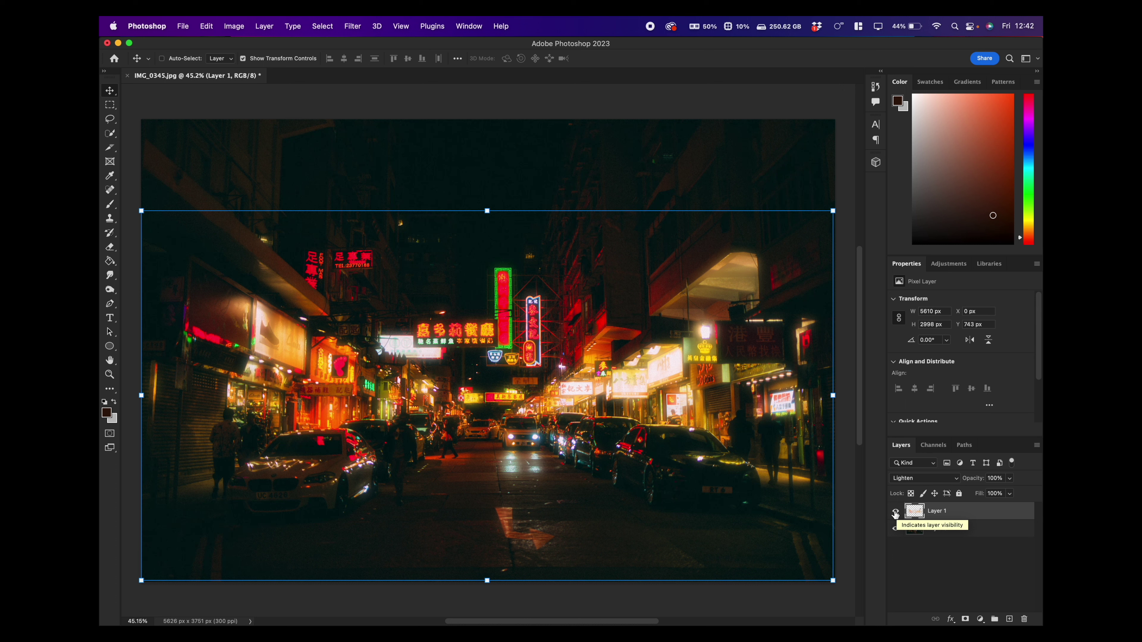
pyautogui.click(896, 513)
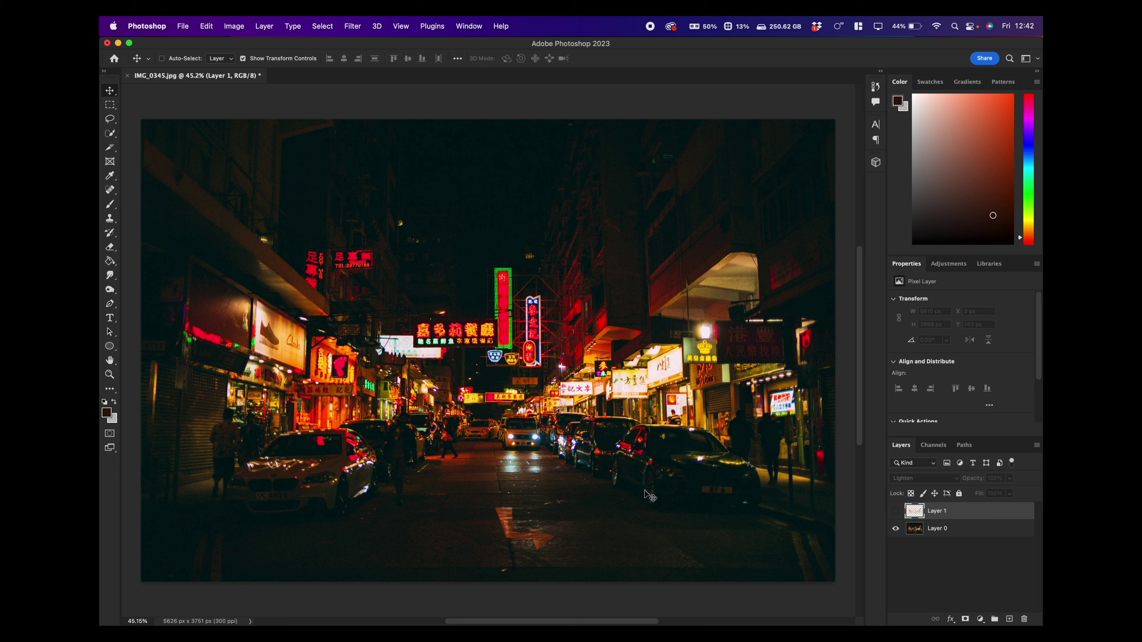
pyautogui.click(895, 512)
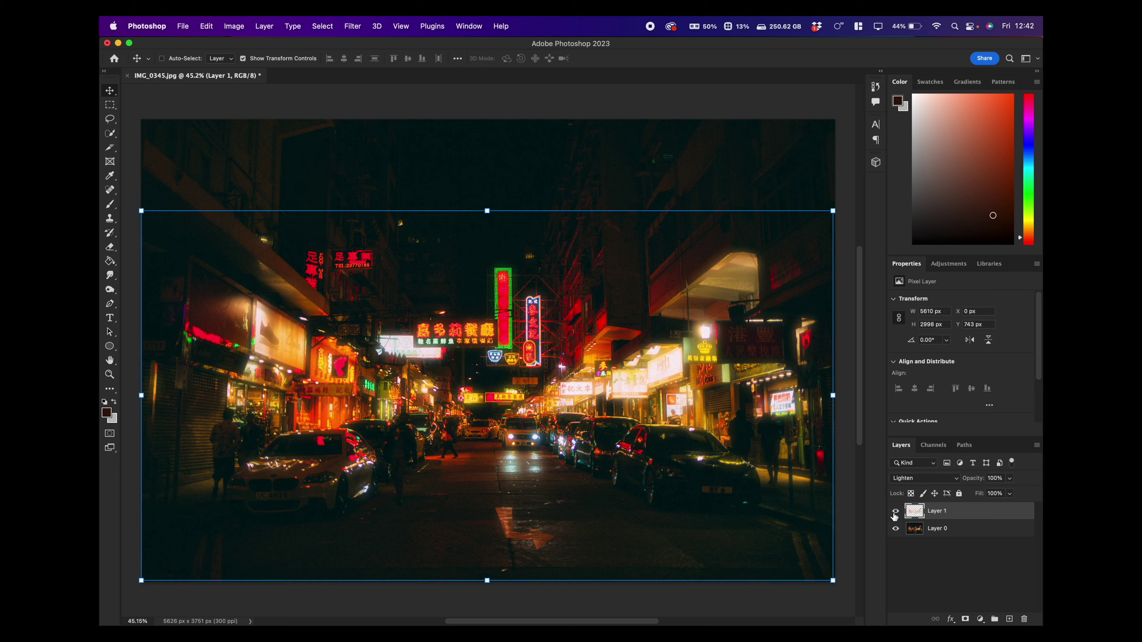